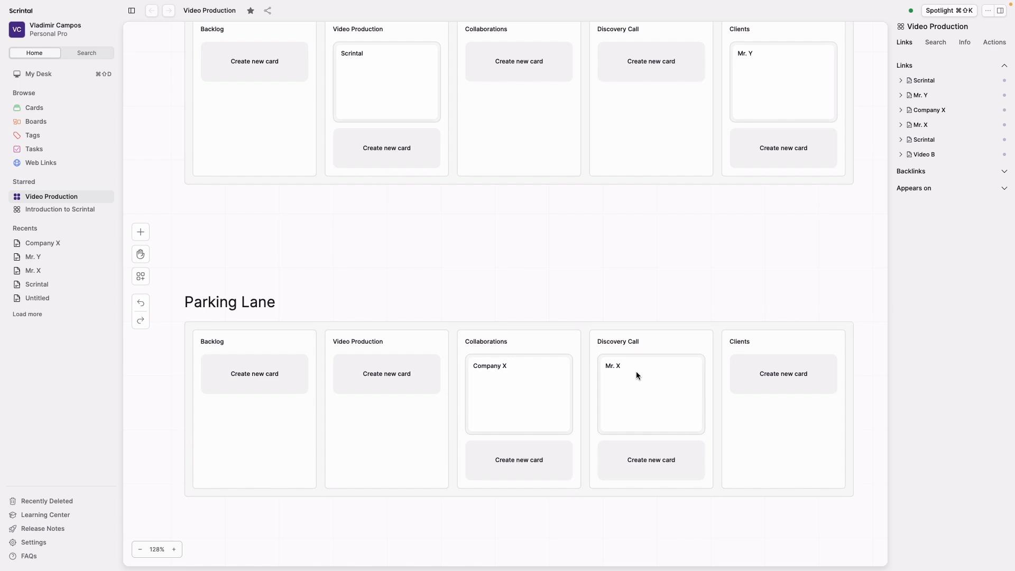
- Move the Company X card from the Parking Lane's Collaborations column to the Driving Lane's Video Production column
scroll(636, 373, "up", 3)
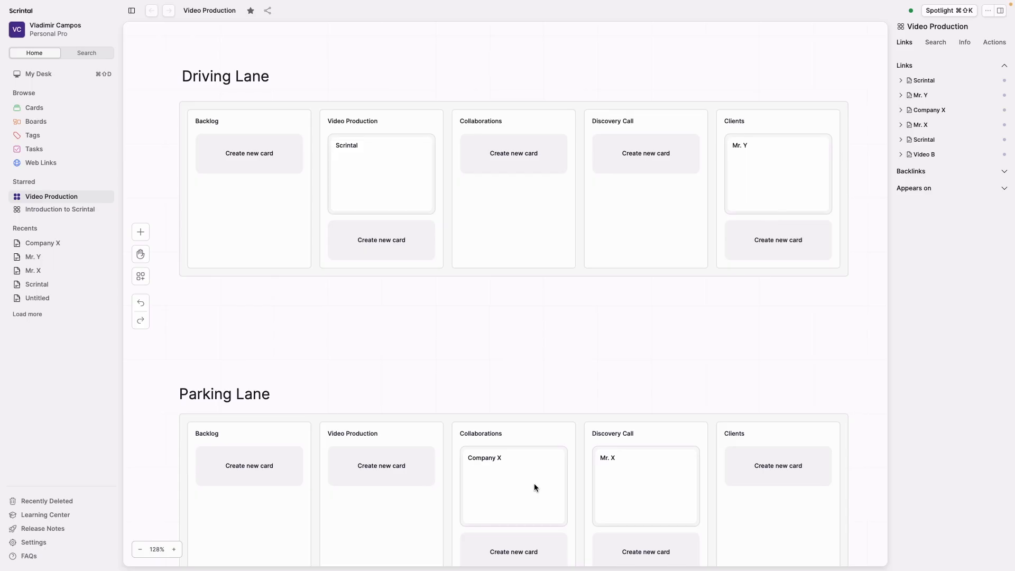
left_click_drag(534, 483, 398, 253)
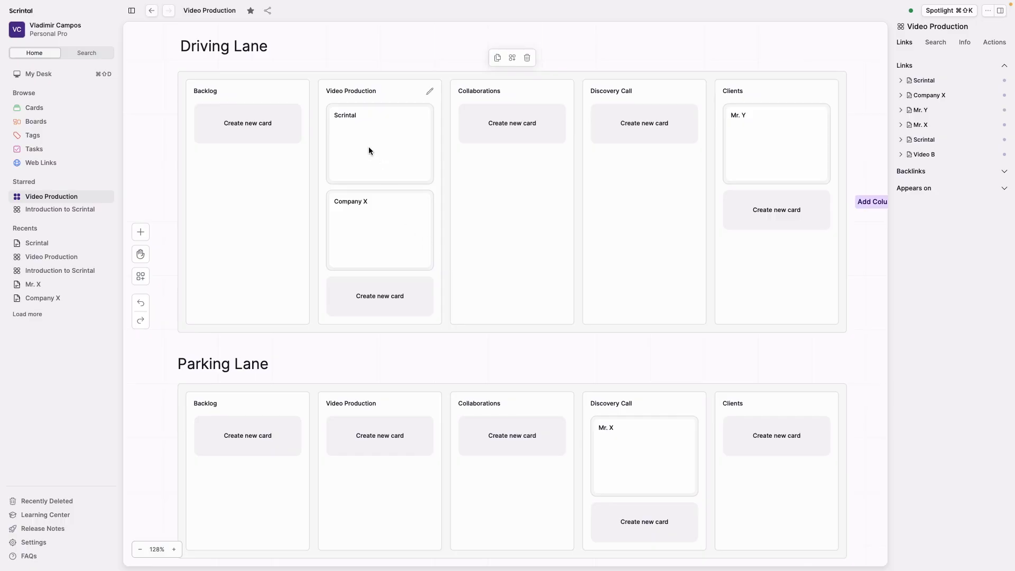
- Tag the Scrintal card #video, the Company X card #collaboration, and the Mr. Y and Mr. X cards #consulting
double_click(369, 151)
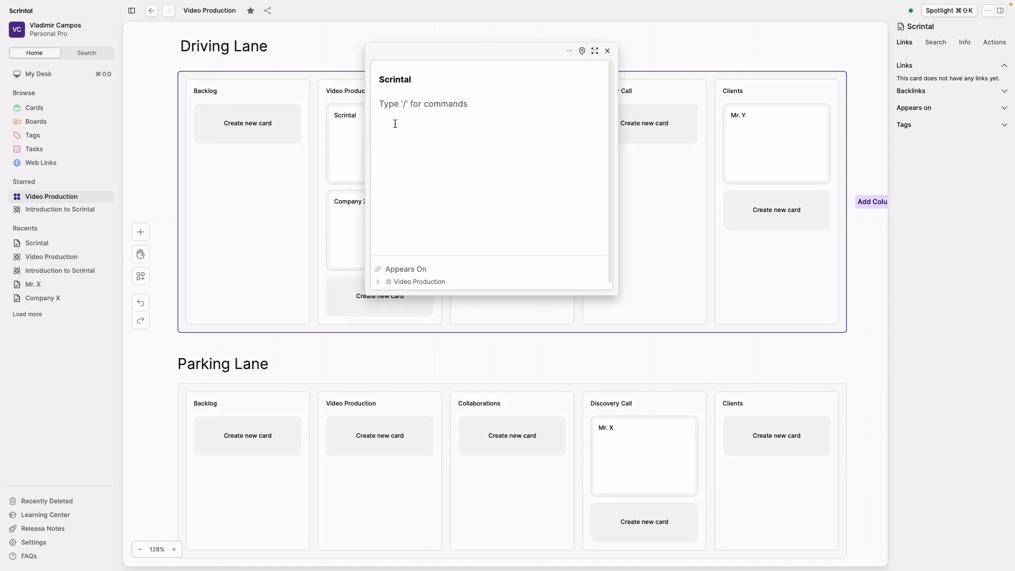
type("#")
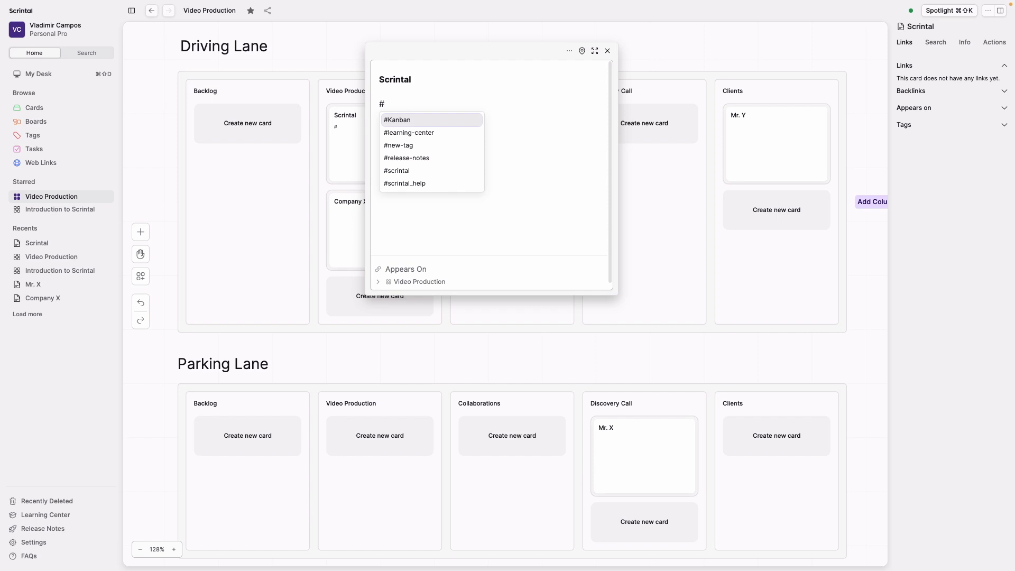
type("video")
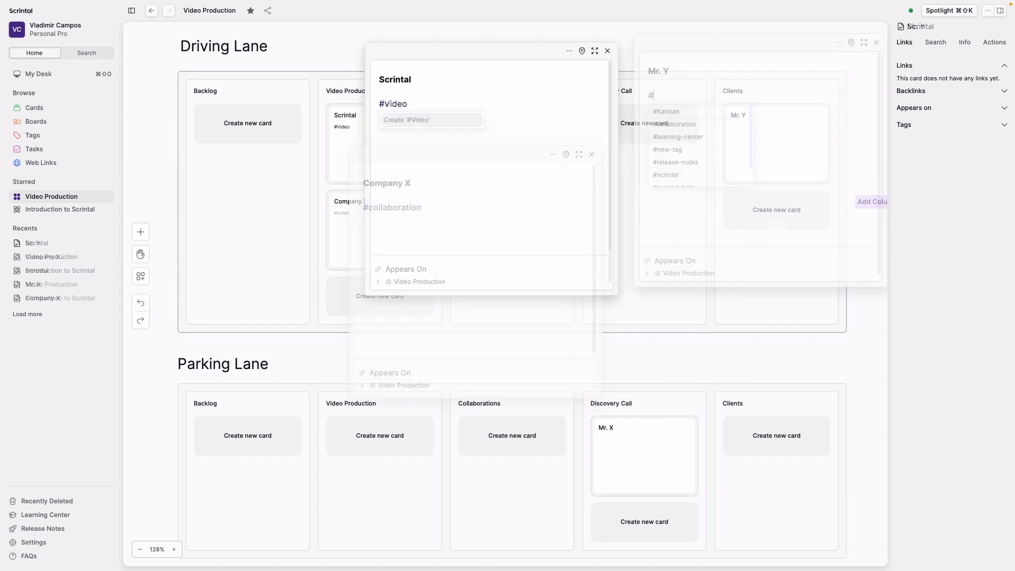
type("nsu")
type("#consu")
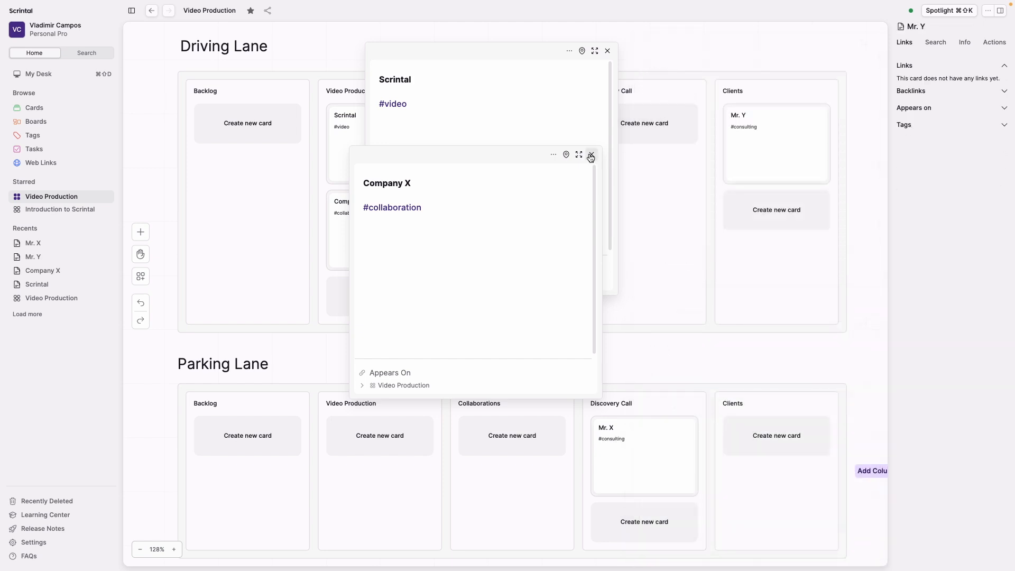
left_click(591, 155)
- Insert a link to the existing Intro card below the #video tag in the Scrintal card
left_click(451, 108)
key("Return")
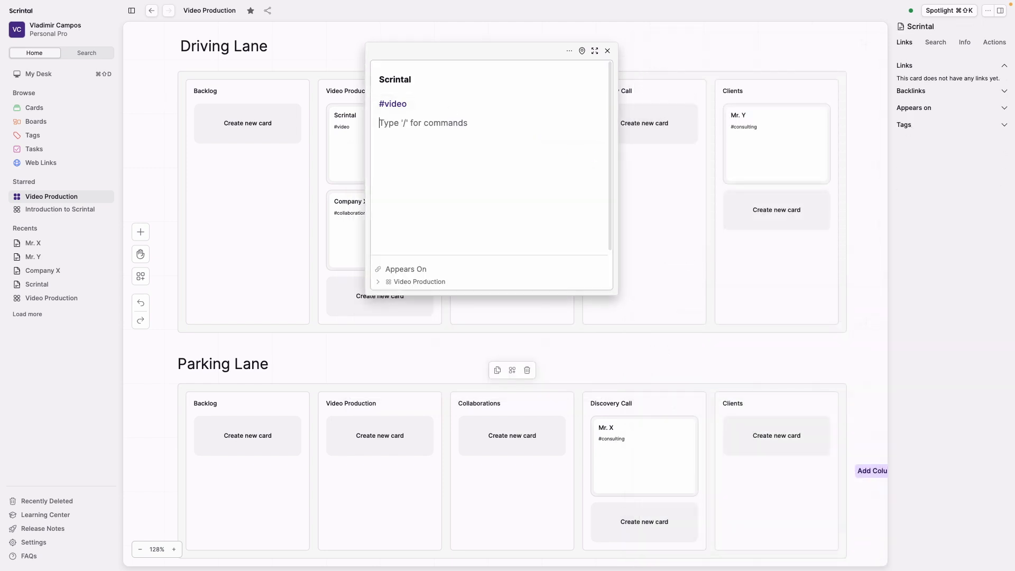
type("/")
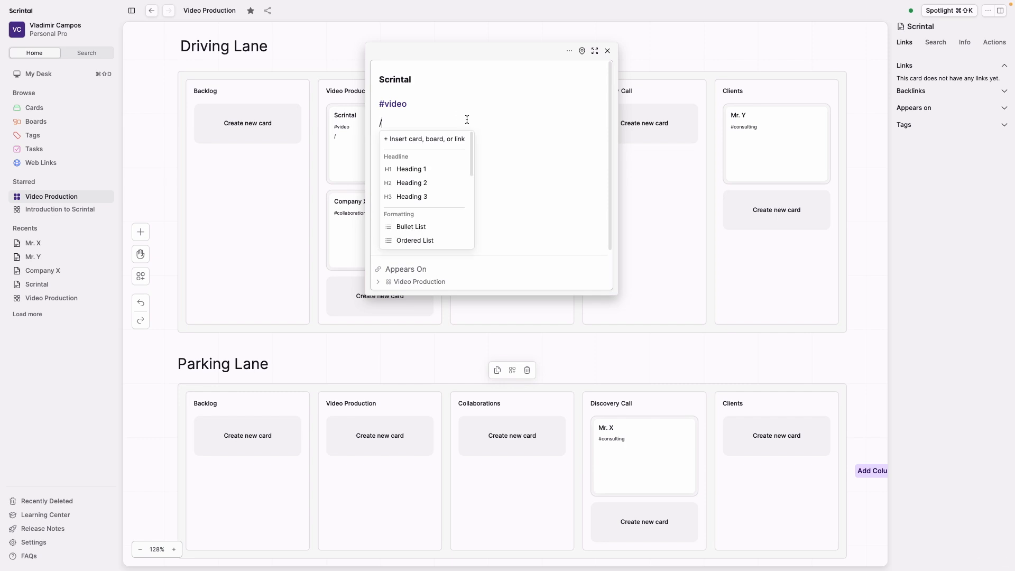
left_click(442, 139)
type("in")
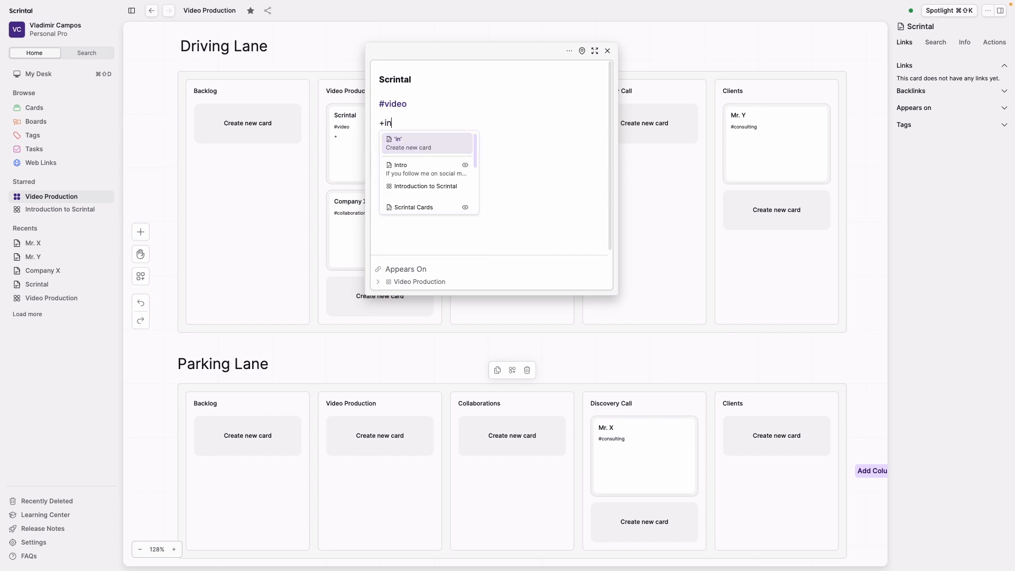
type("t")
left_click(437, 169)
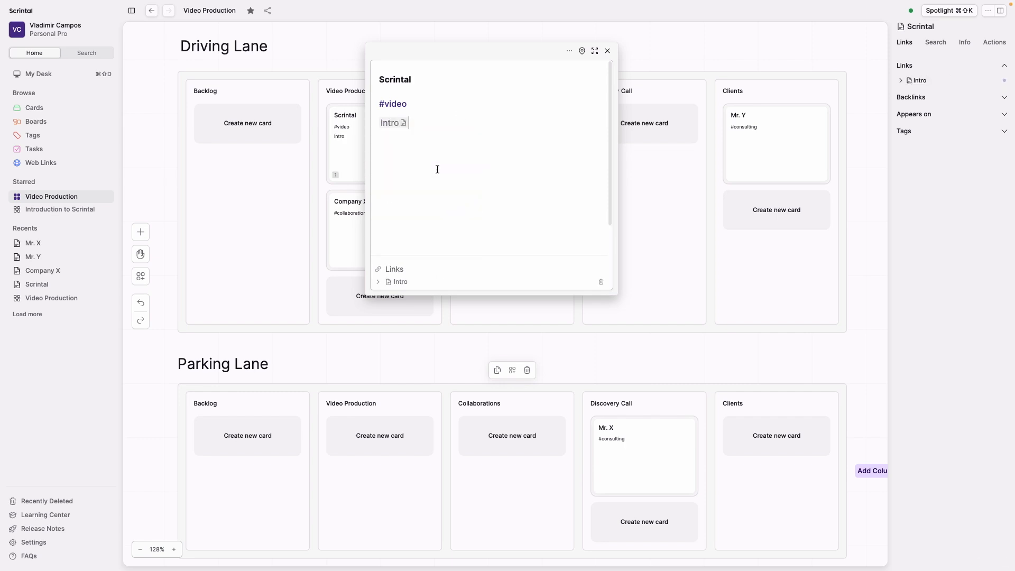
- View the linked Intro card and the Introduction to Scrintal board, return to the Video Production board and close the Intro card
mouse_move(399, 129)
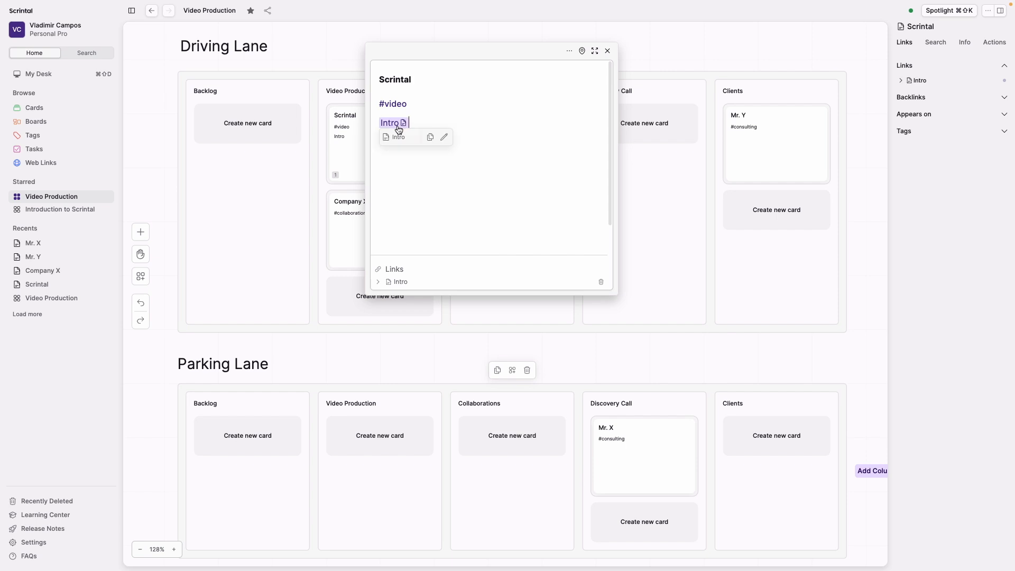
left_click(396, 126)
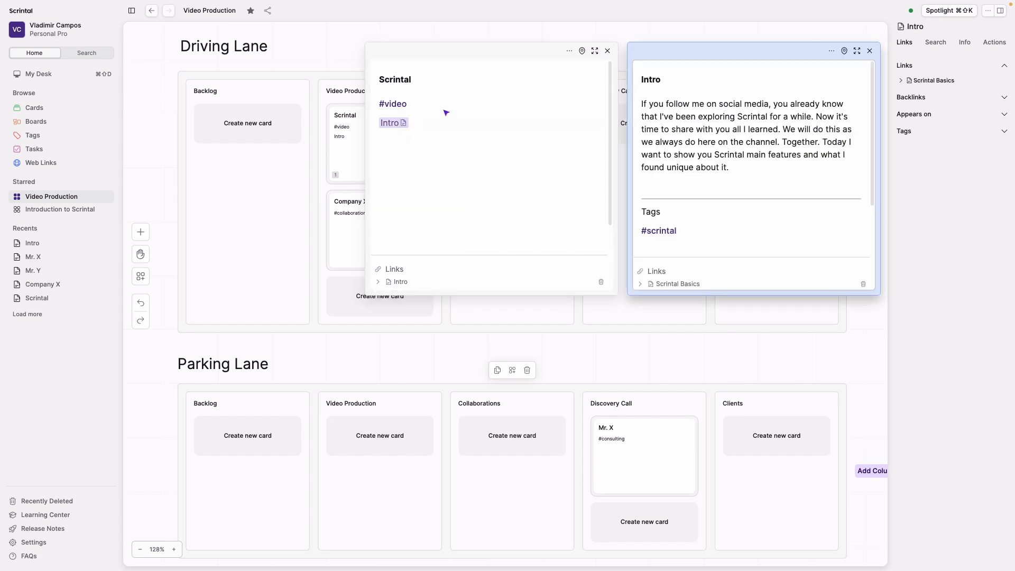
left_click(49, 212)
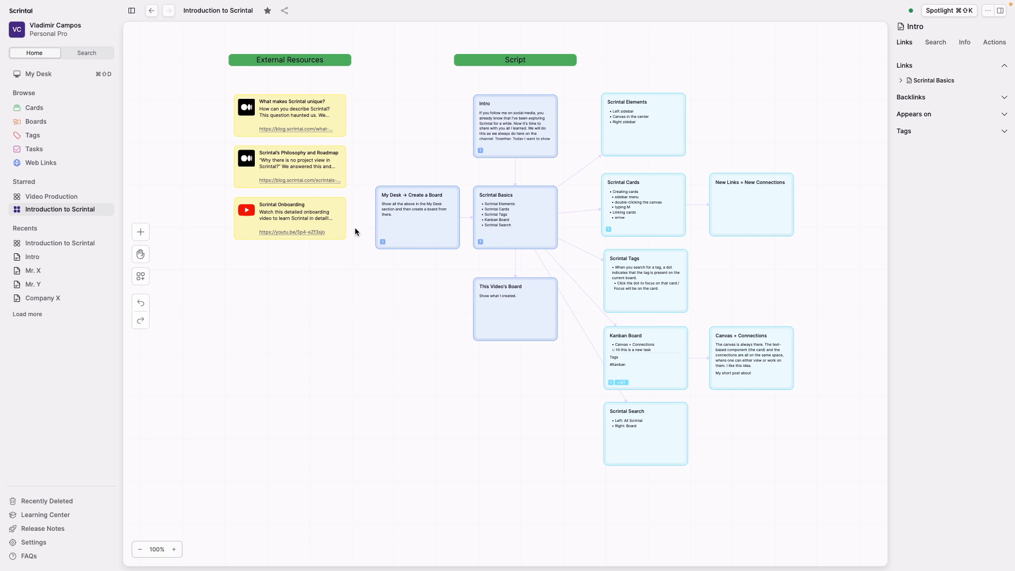
left_click(69, 198)
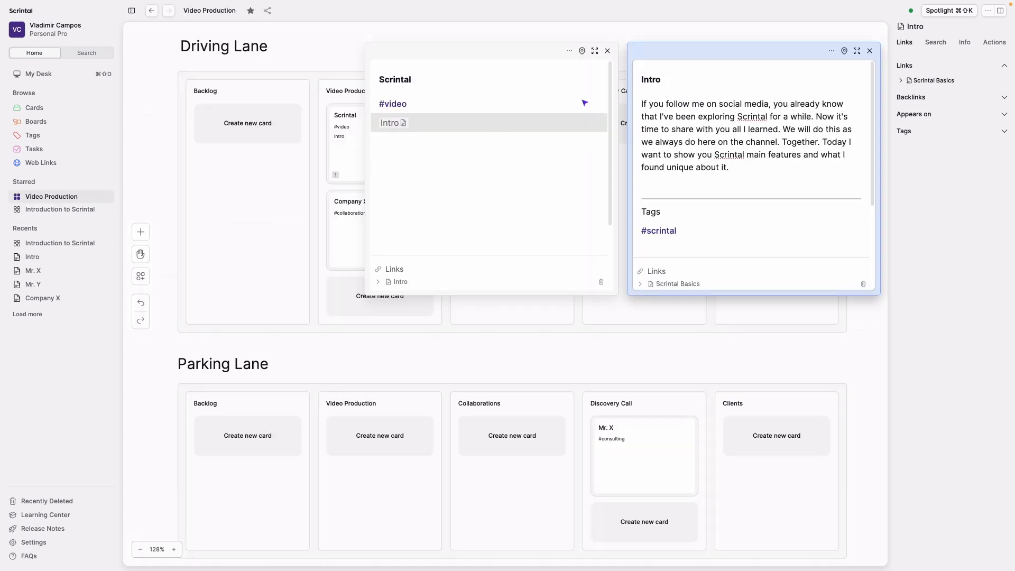
left_click(870, 52)
- Add a link to the existing Scrintal Basics card below the Intro link in the Scrintal card
left_click(462, 142)
type("+scr")
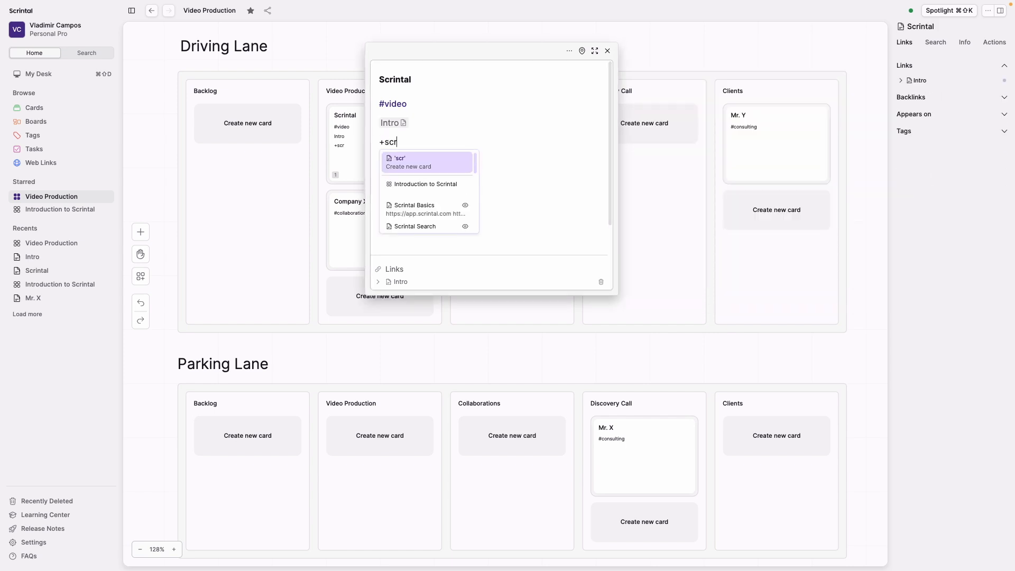
left_click(429, 210)
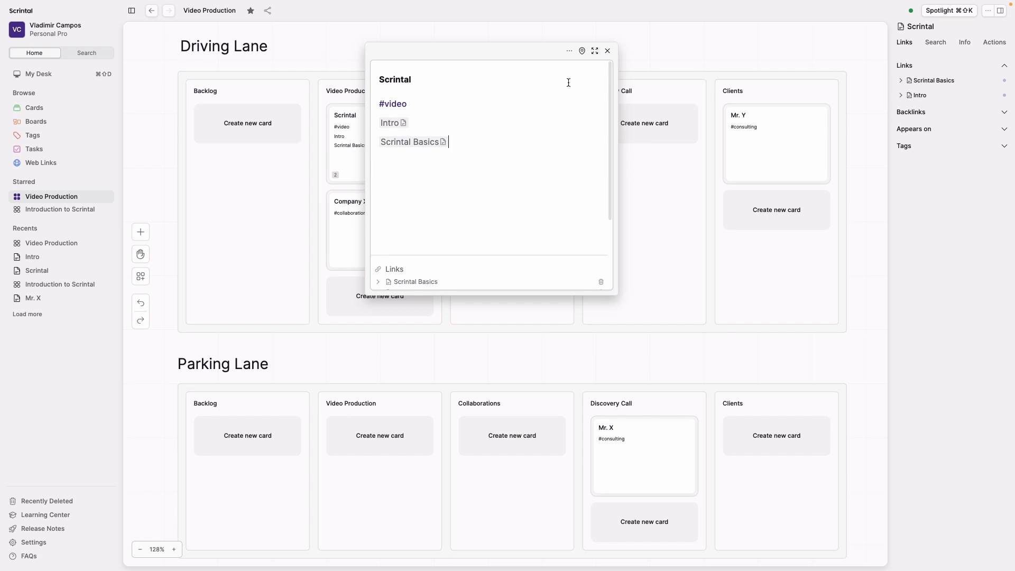
left_click(608, 52)
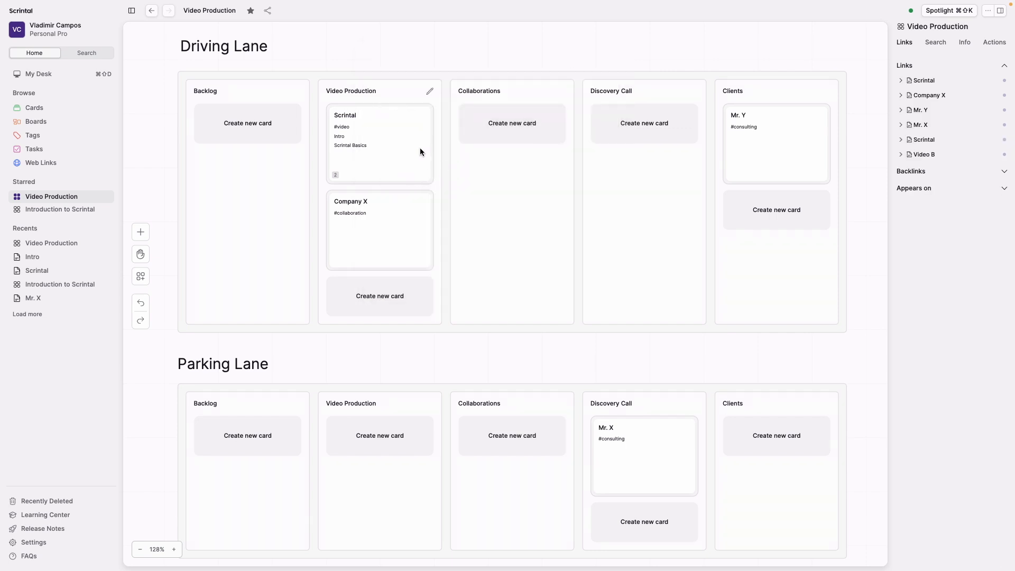
left_click(389, 156)
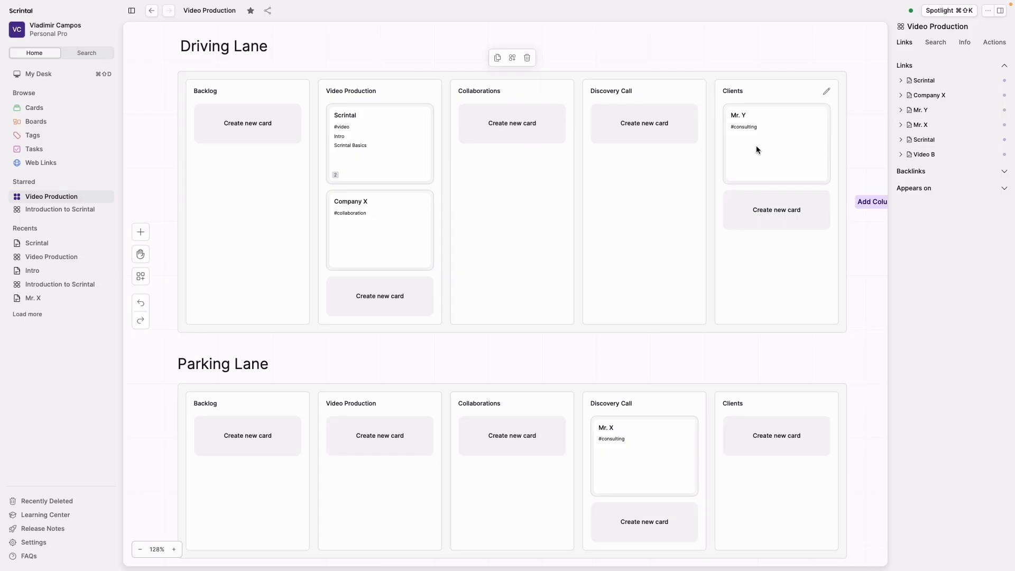
- Create a linked card named 13 JUL 2024 below the #consulting tag in the Mr. Y card
left_click(757, 147)
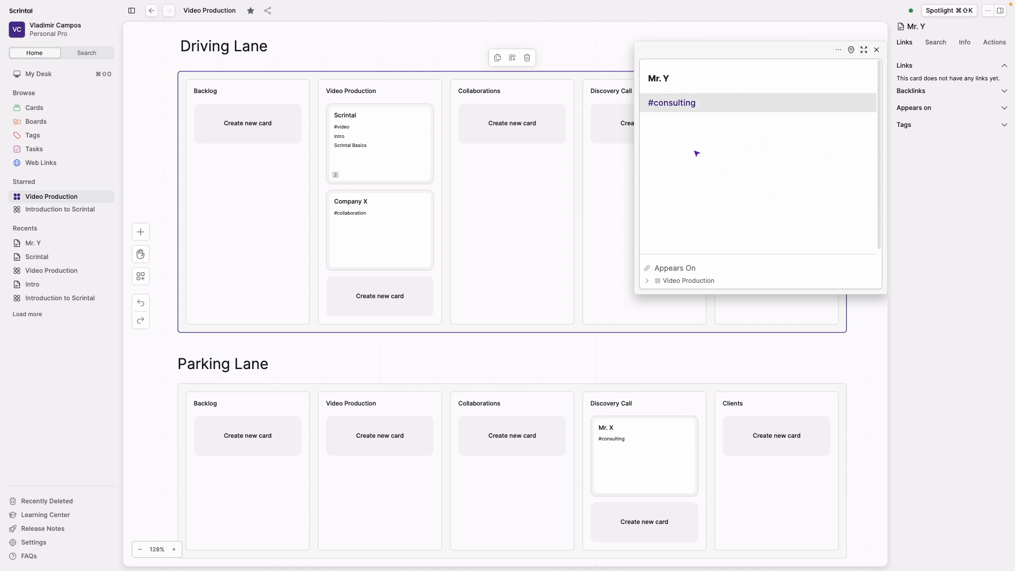
left_click(714, 100)
key("Return")
type("+13 JUL 2024")
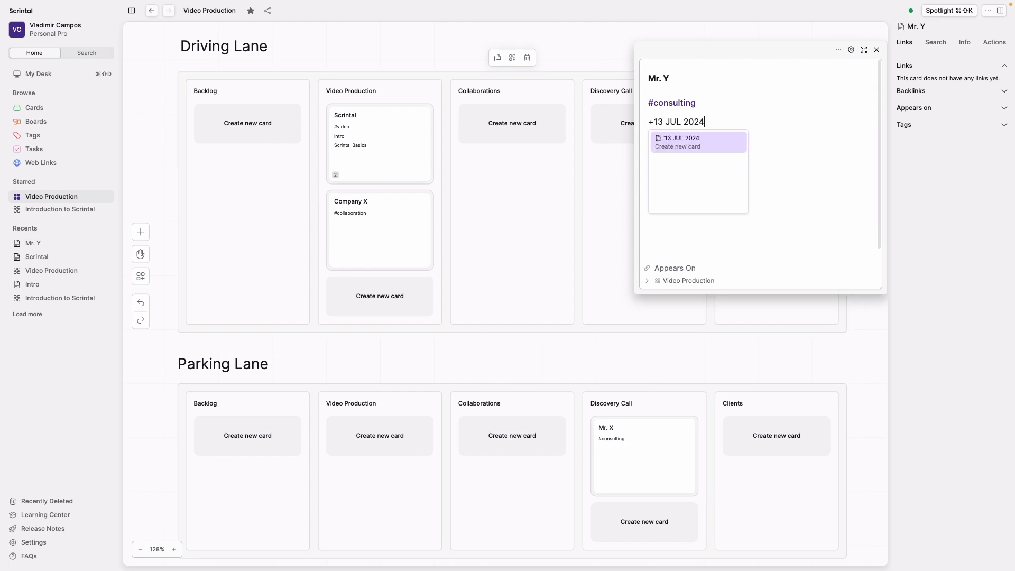
key("Return")
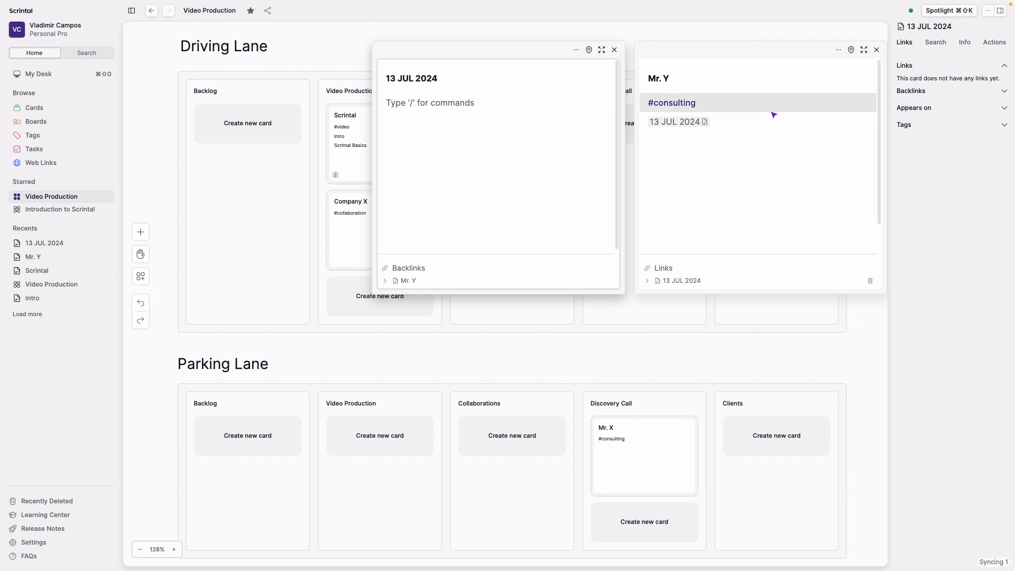
- Start a note beginning with "Ta" in the body of the 13 JUL 2024 card and close the card
left_click(411, 133)
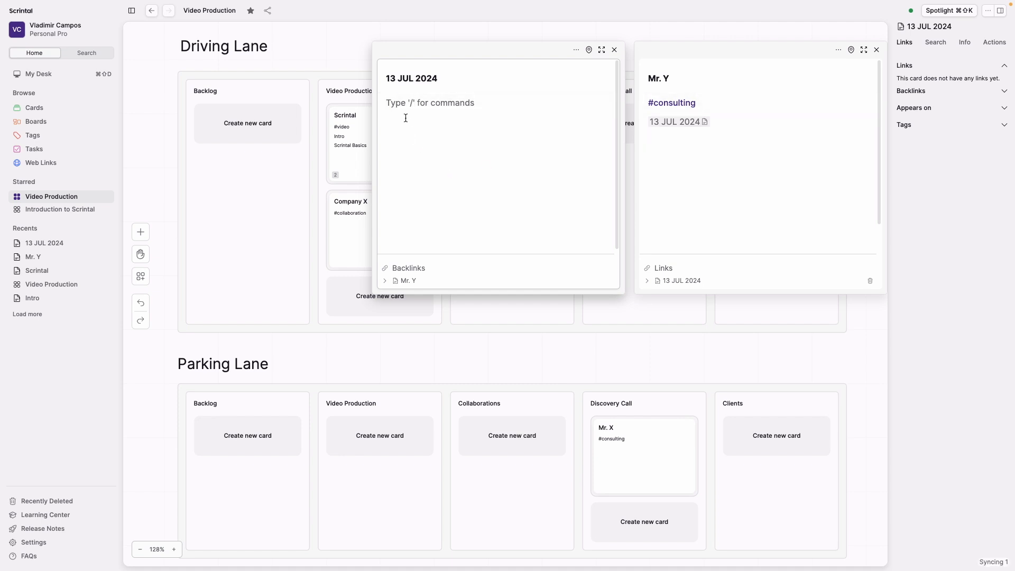
type("Take notes.")
left_click(614, 50)
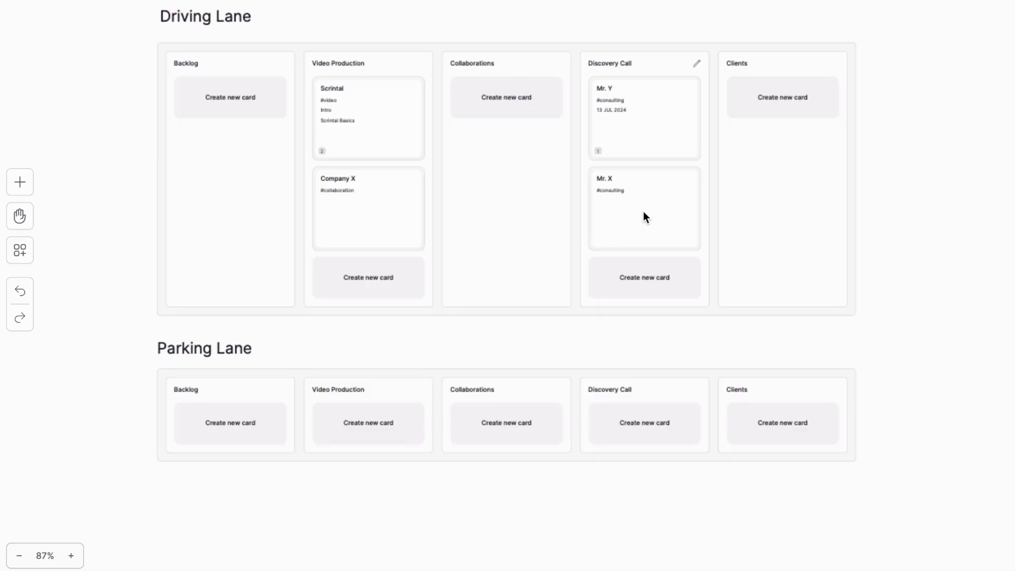
- Move the Mr. X card to the Parking Lane's Discovery Call column and the Mr. Y card to the Driving Lane's Clients column
left_click_drag(646, 206, 654, 437)
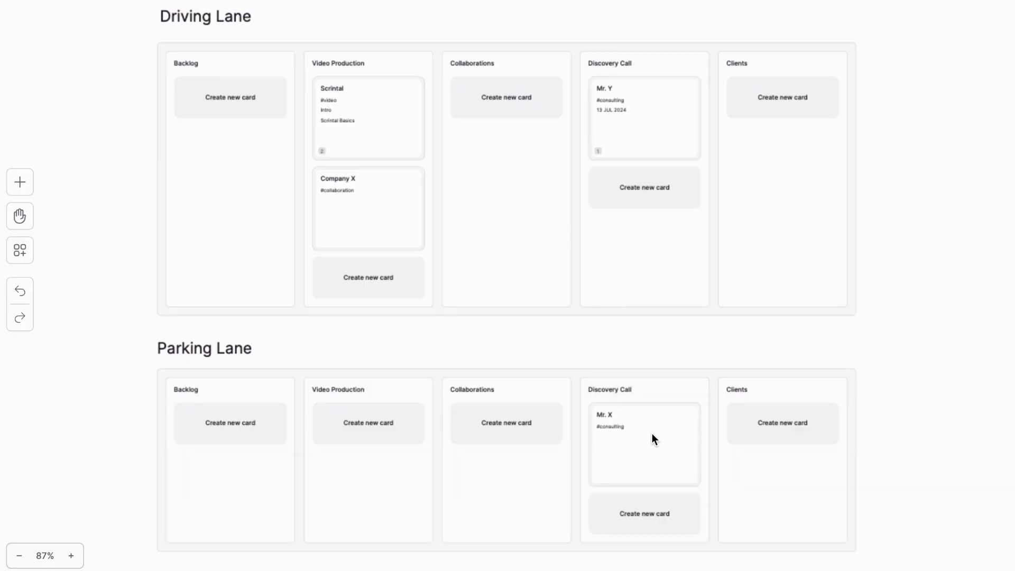
left_click_drag(643, 125, 786, 121)
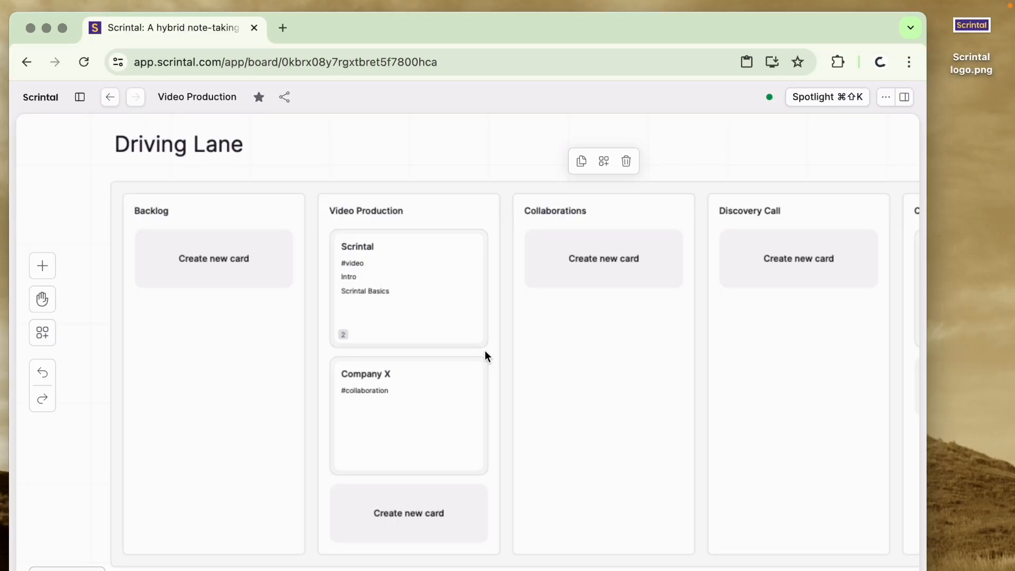
- Insert the image Scrintal logo.png from the desktop below the #video tag in the Scrintal card
left_click(426, 305)
key("Return")
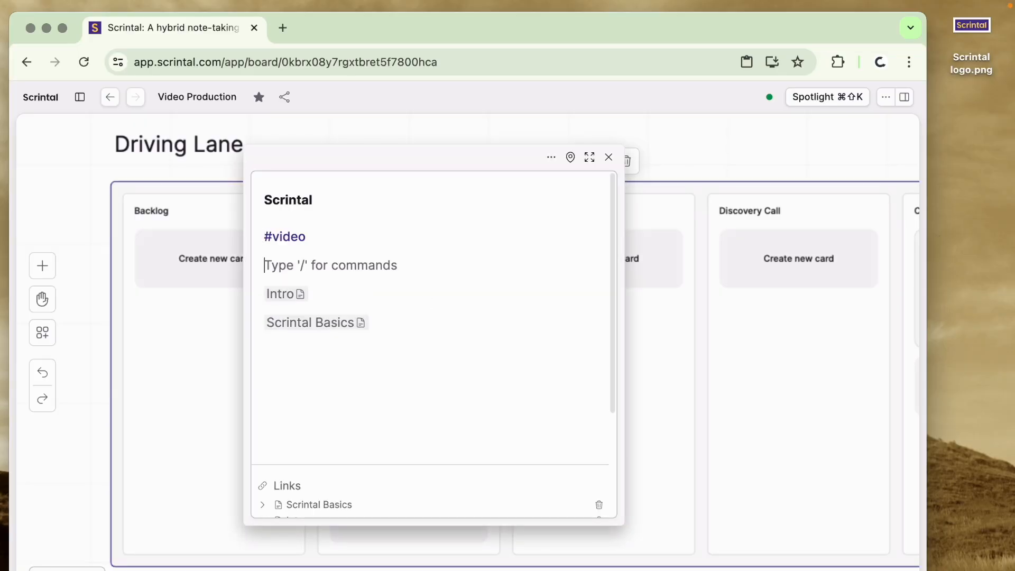
type("/add")
key("Return")
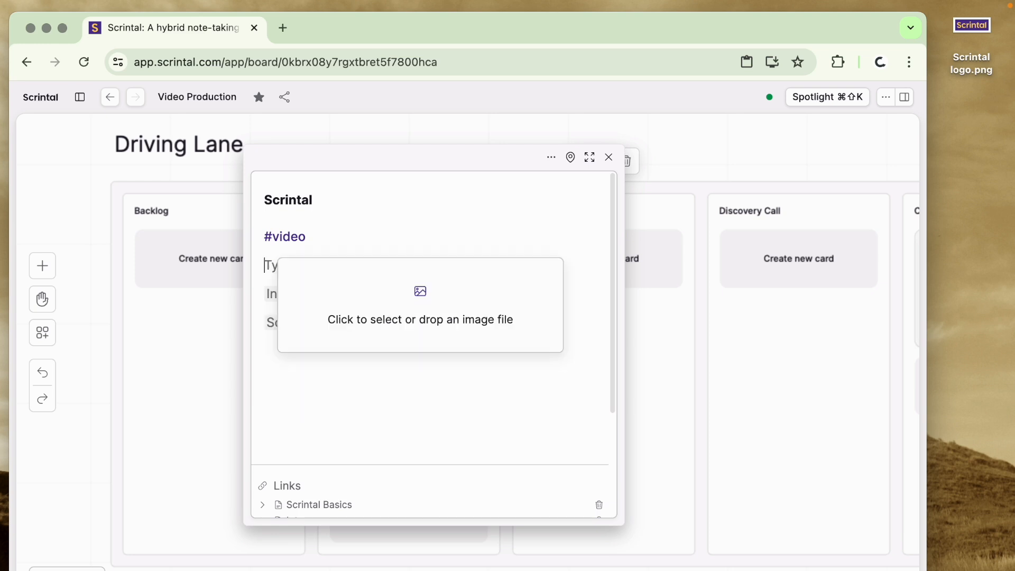
left_click_drag(972, 38, 476, 297)
- Below the logo, add a What's Scrintal card link, bulleted links What's a board? and What's a card?, and a dividing line
type("+what")
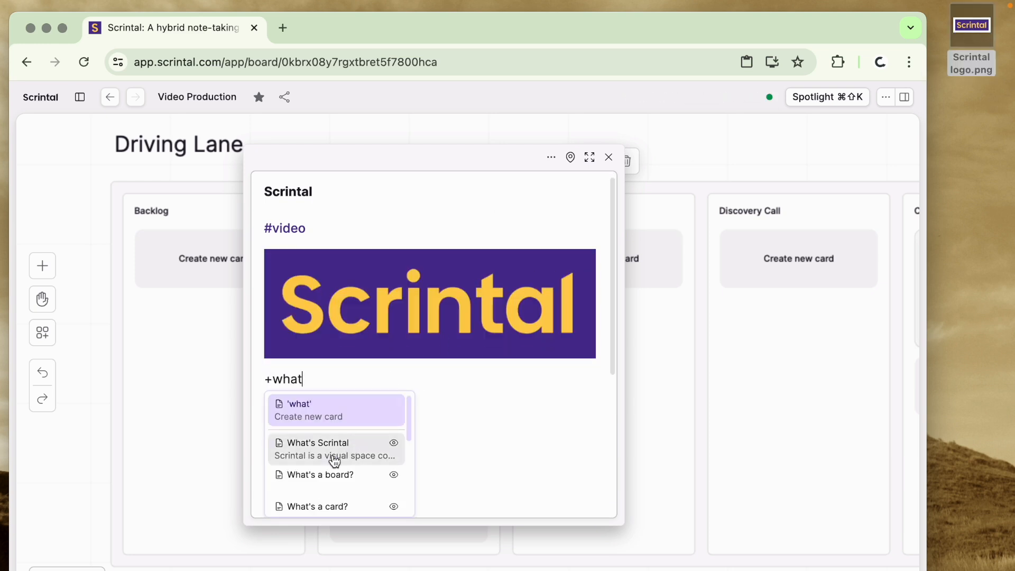
left_click(335, 460)
type("- ")
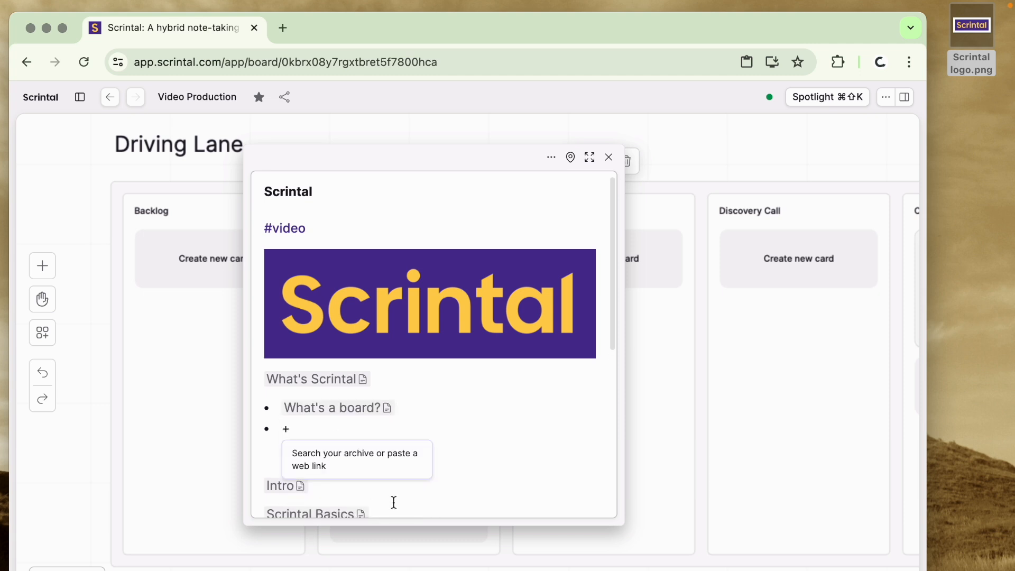
type("what")
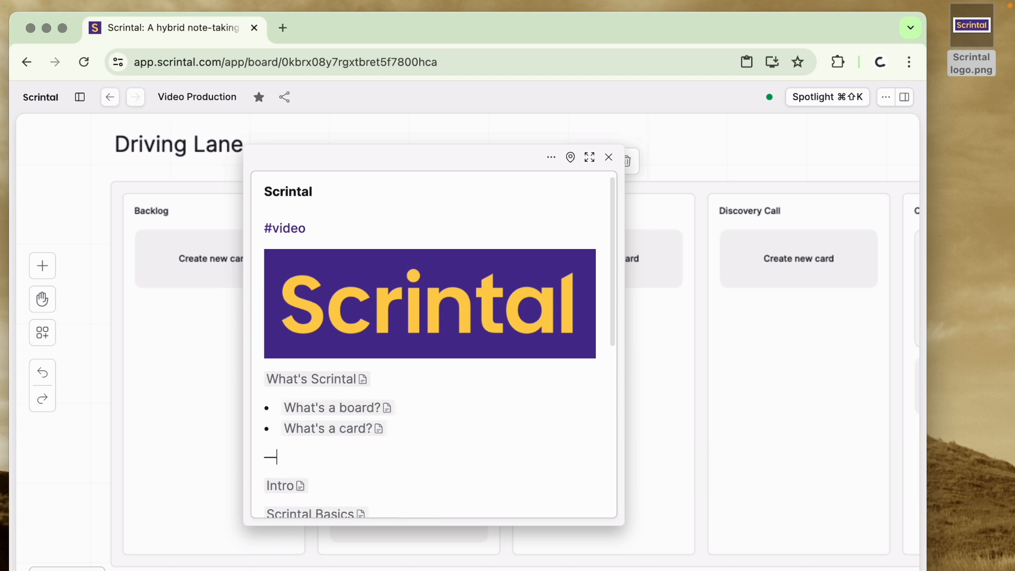
scroll(586, 466, "down", 2)
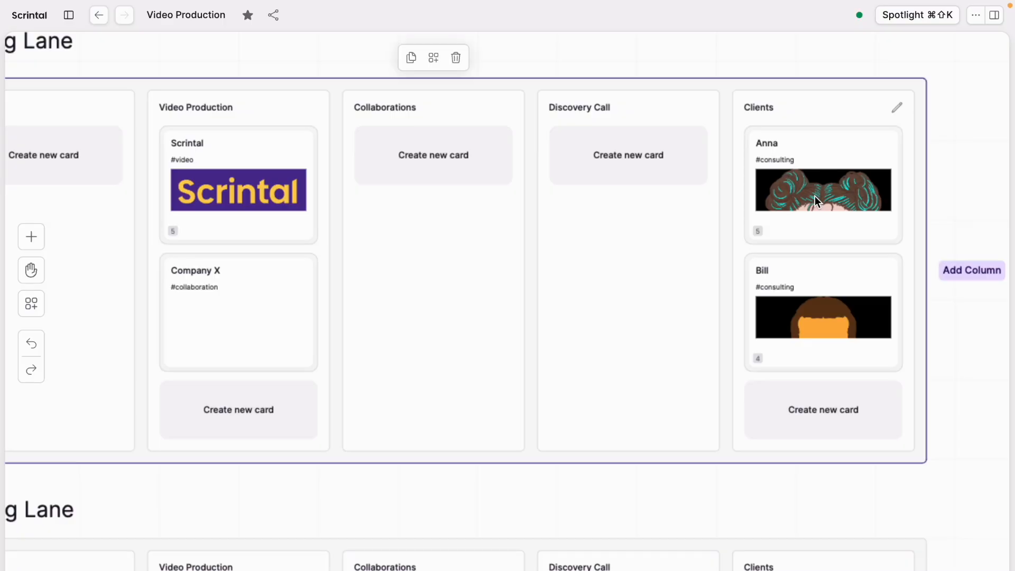
- Open the first client's card in the Driving Lane, move it clear of the Clients column, and examine the company, role and meeting entries
left_click(814, 196)
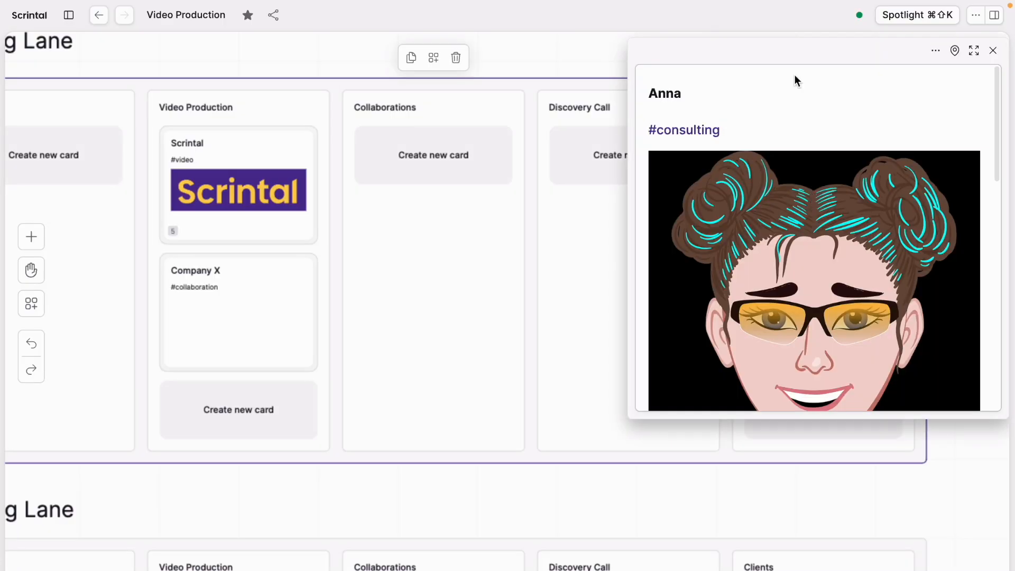
left_click_drag(789, 60, 193, 62)
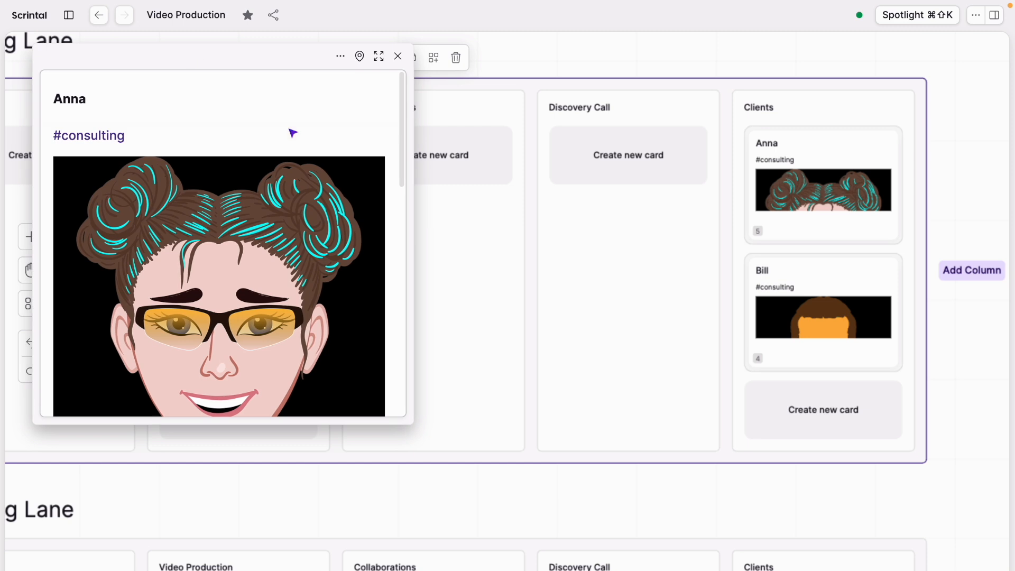
scroll(291, 132, "down", 2)
scroll(293, 132, "down", 6)
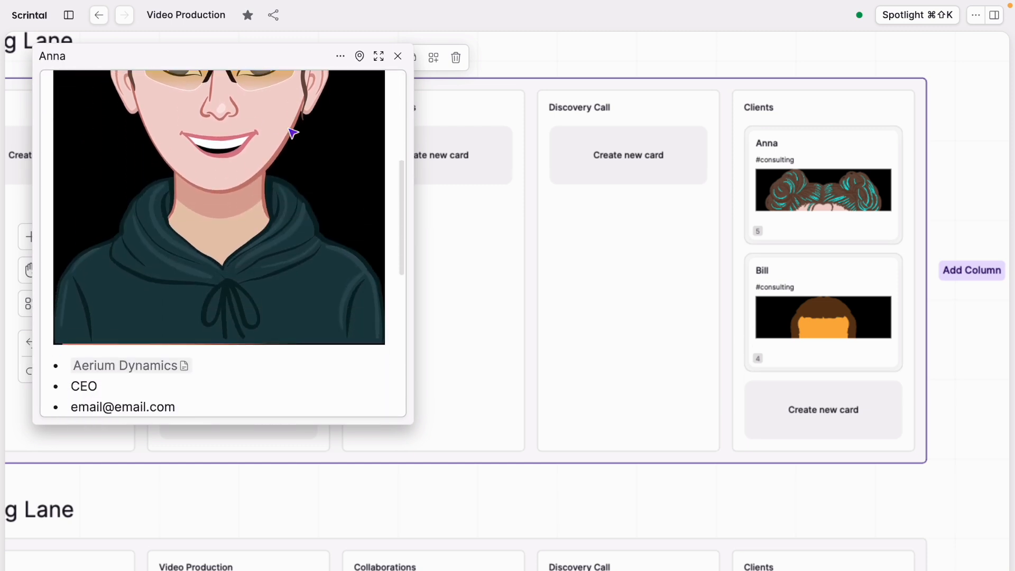
scroll(292, 133, "down", 1)
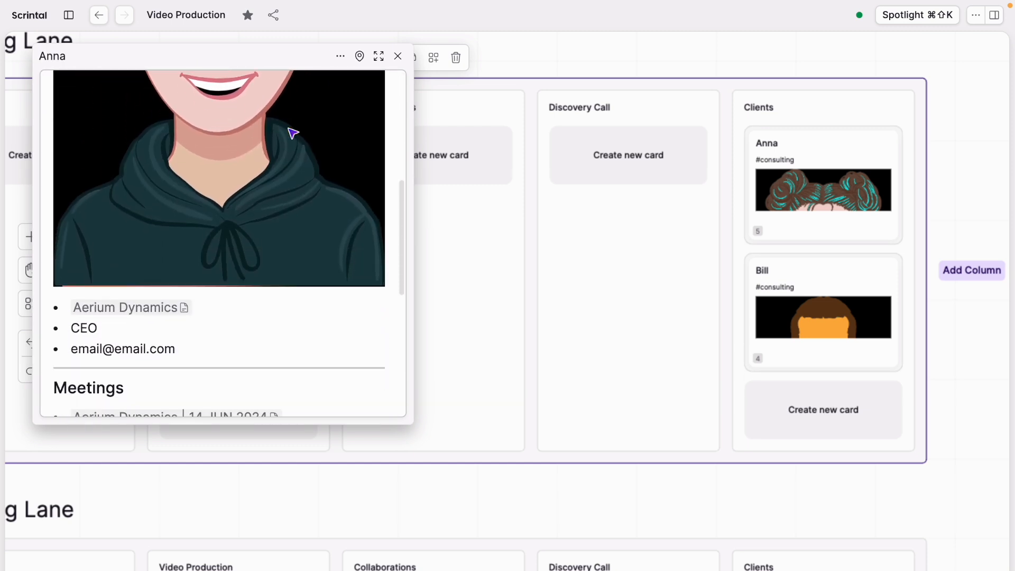
- Open the linked Aerium Dynamics company card alongside the first client's card and examine both cards' contents
left_click(137, 308)
scroll(139, 311, "up", 3)
scroll(551, 236, "down", 3)
scroll(550, 238, "up", 3)
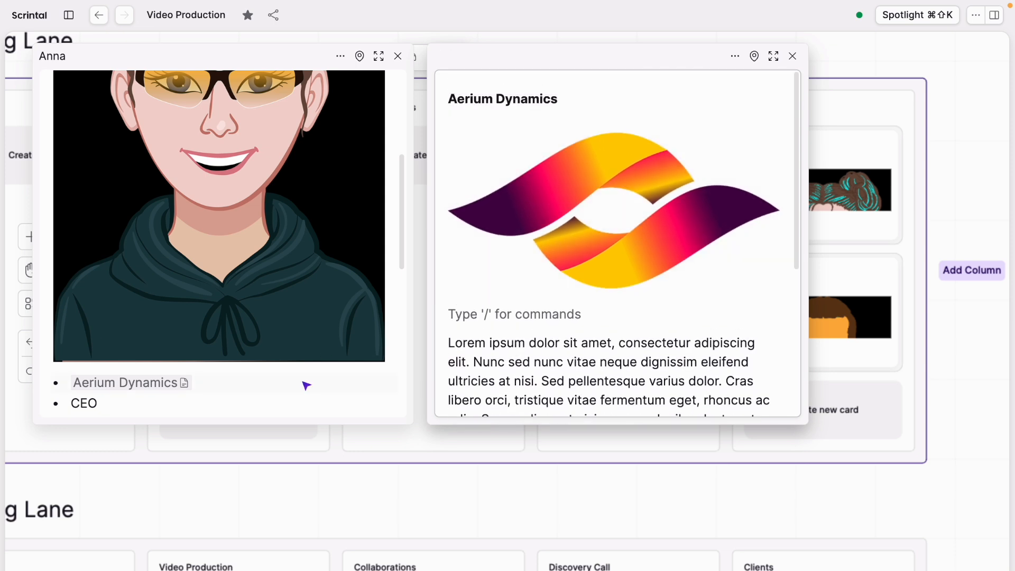
scroll(306, 383, "down", 5)
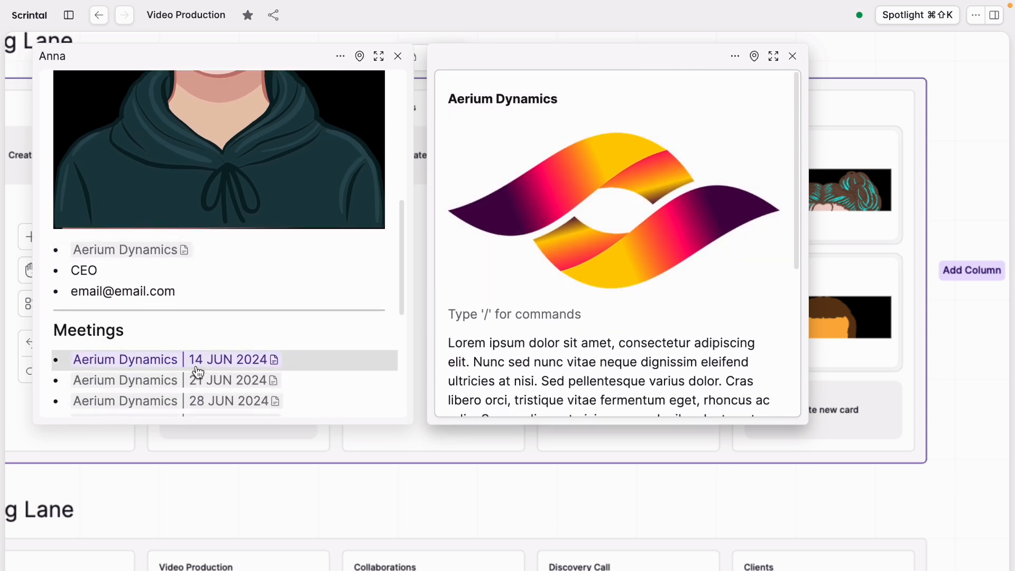
- Open the Aerium Dynamics | 14 JUN 2024 meeting card, read through its notes, and move its window aside
left_click(199, 373)
scroll(611, 296, "down", 1)
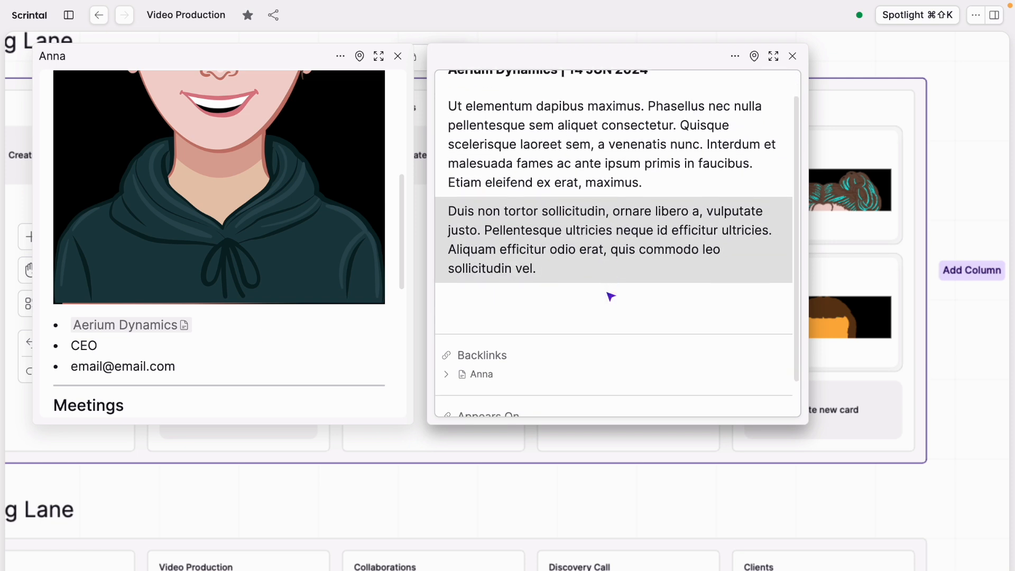
left_click_drag(629, 57, 790, 103)
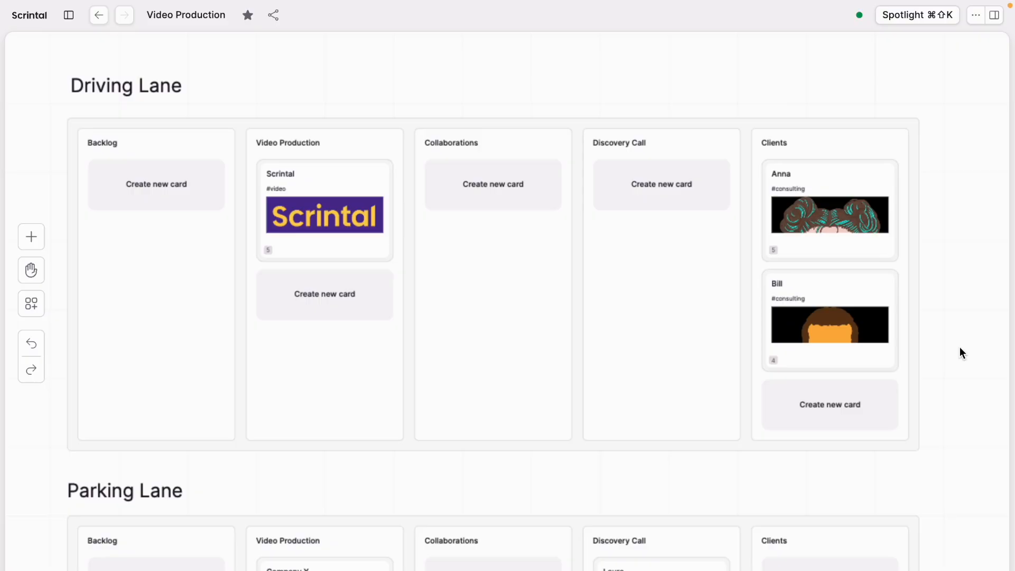
- Examine the Parking Lane's columns and cards below the Driving Lane
scroll(960, 347, "down", 5)
scroll(960, 347, "down", 3)
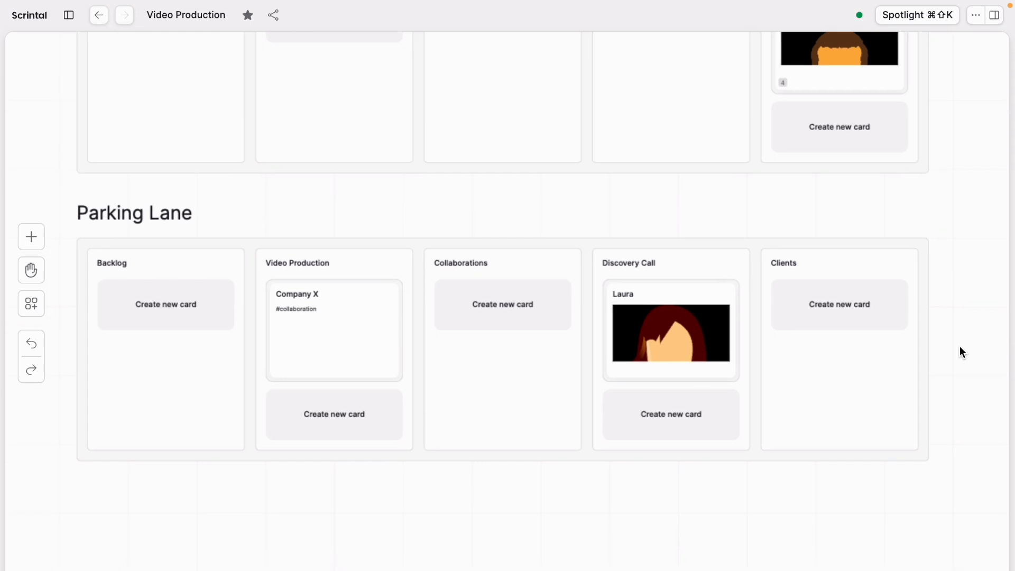
scroll(960, 351, "down", 1)
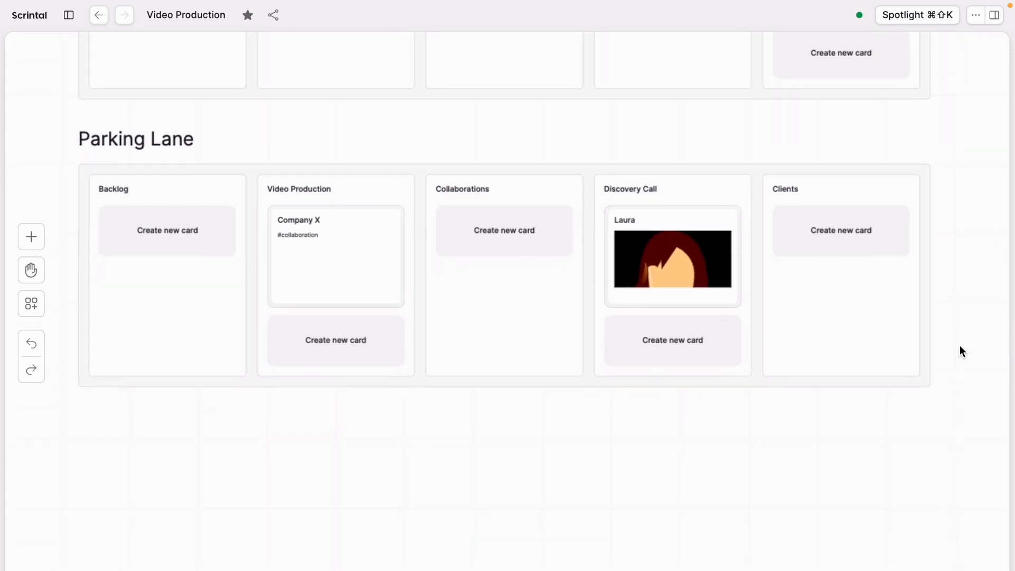